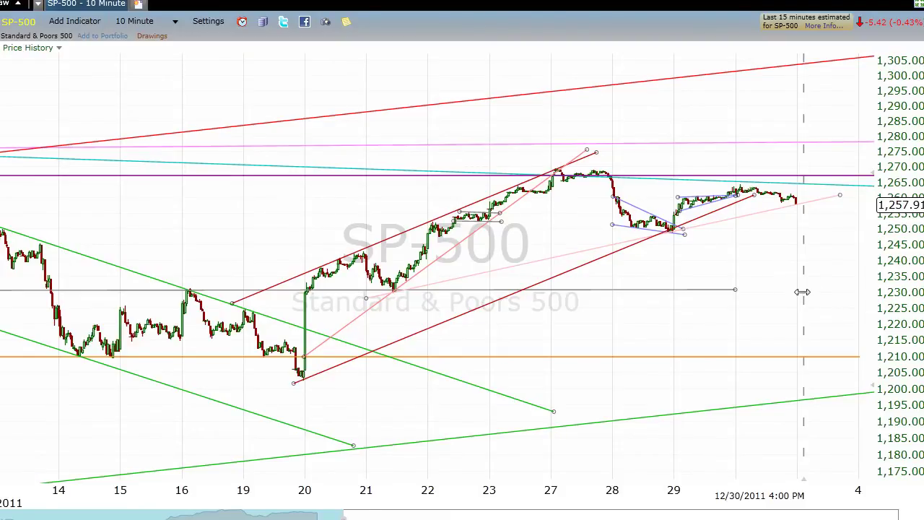
Try 30-minute and 5-minute bars, then return the chart to 10-minute bars
left_click(145, 21)
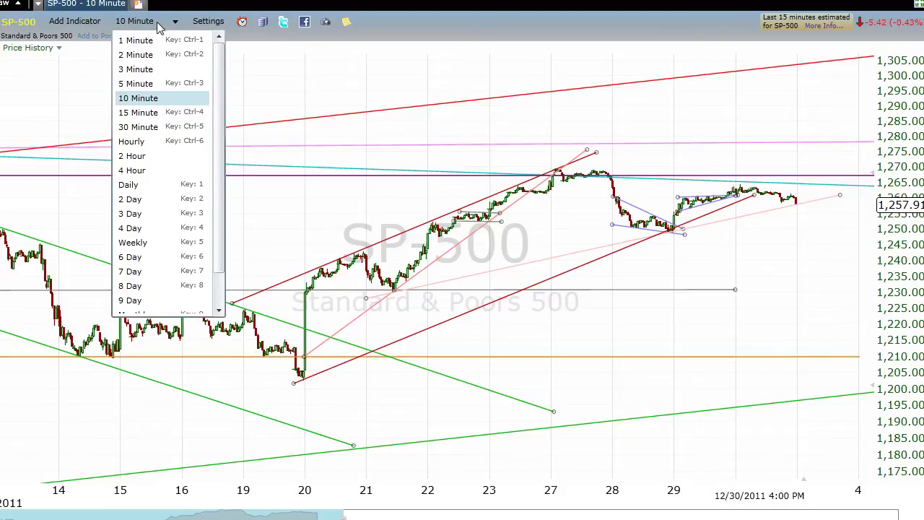
left_click(145, 127)
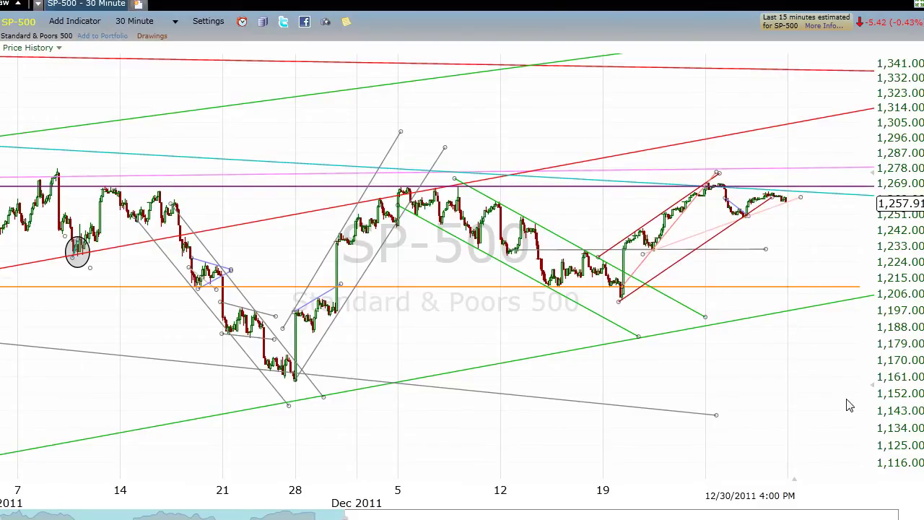
left_click(175, 21)
left_click(153, 86)
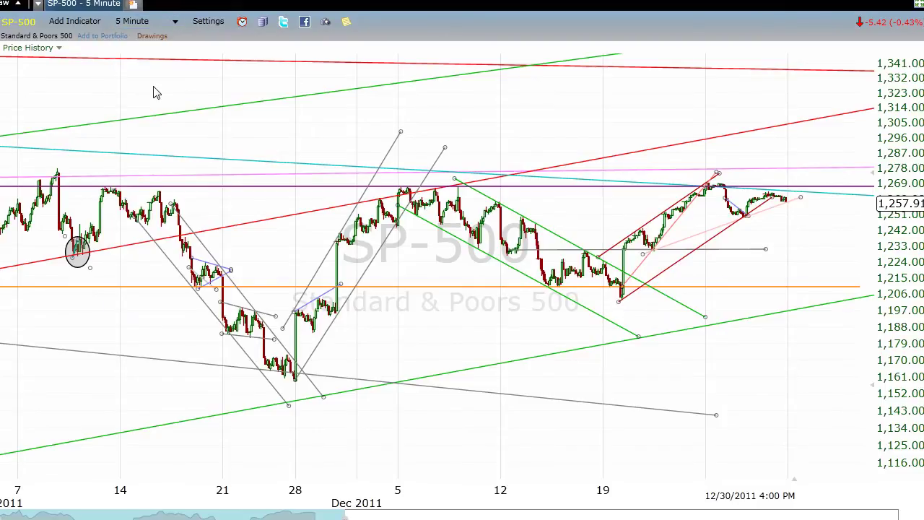
left_click(170, 21)
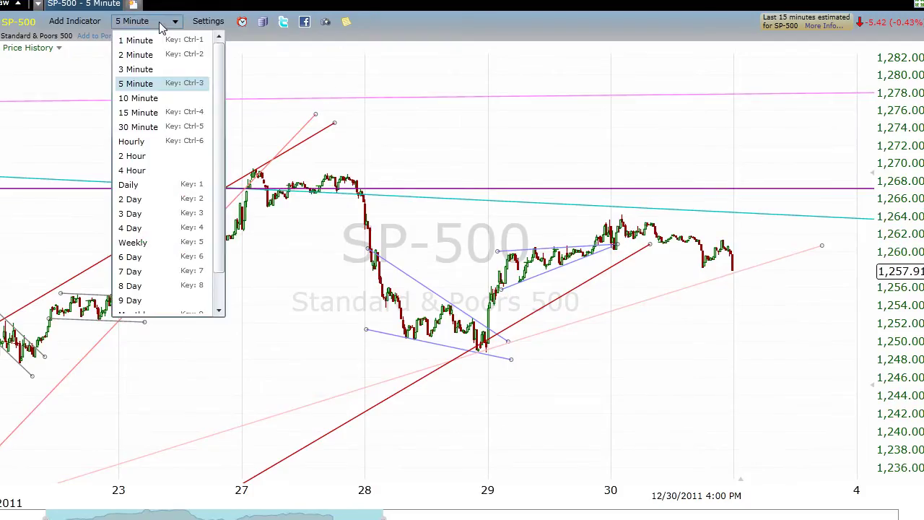
left_click(153, 98)
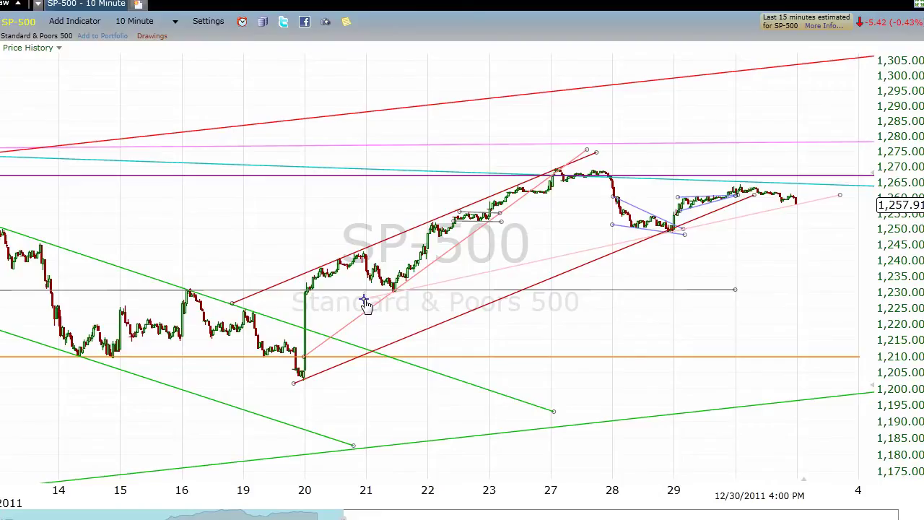
Select the faint pink trendline and the purple and pink horizontal lines
left_click(366, 303)
left_click_drag(829, 169, 828, 174)
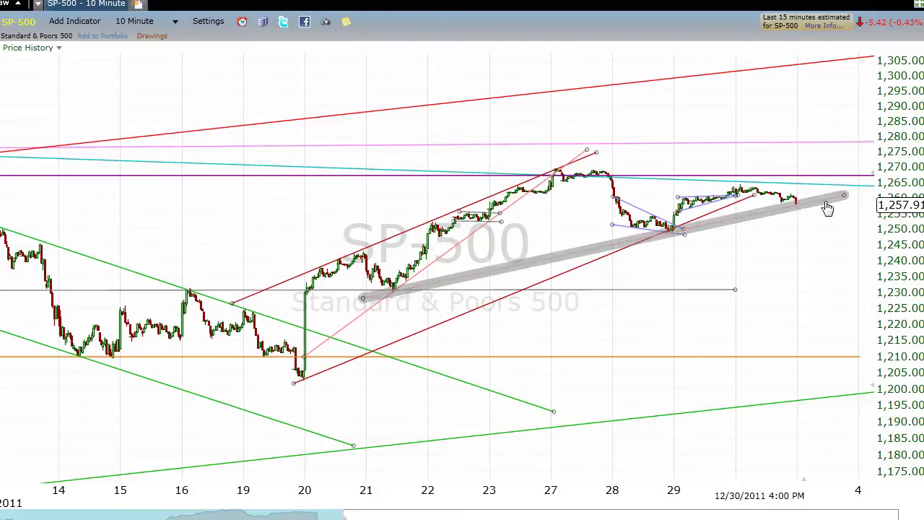
left_click(805, 146)
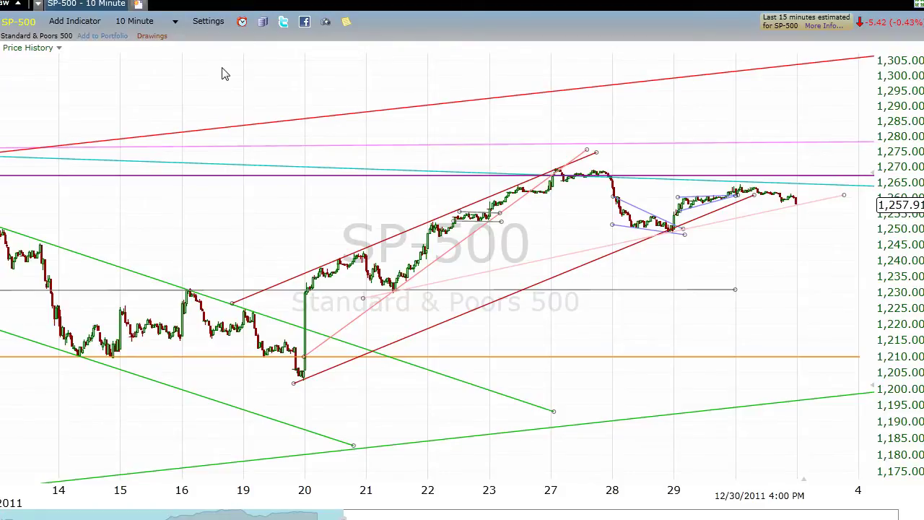
Switch the chart to 2-hour bars, then to hourly bars
left_click(176, 21)
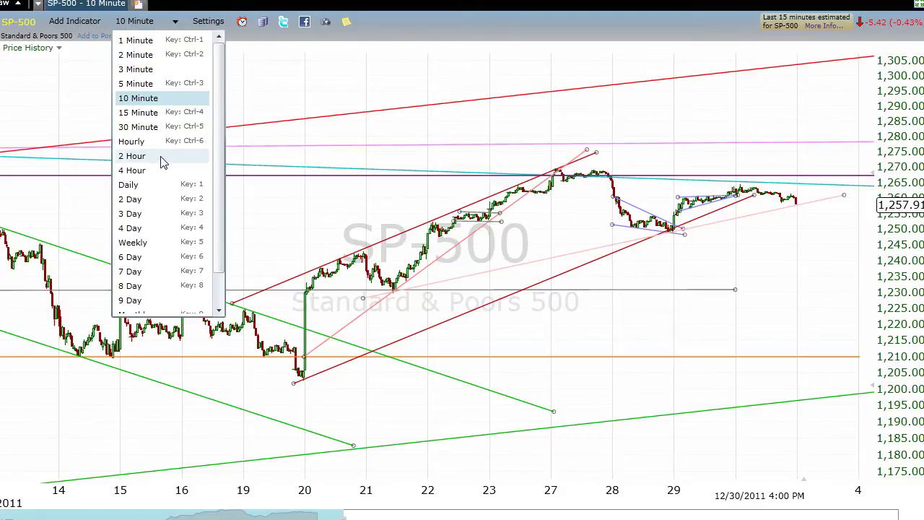
left_click(133, 156)
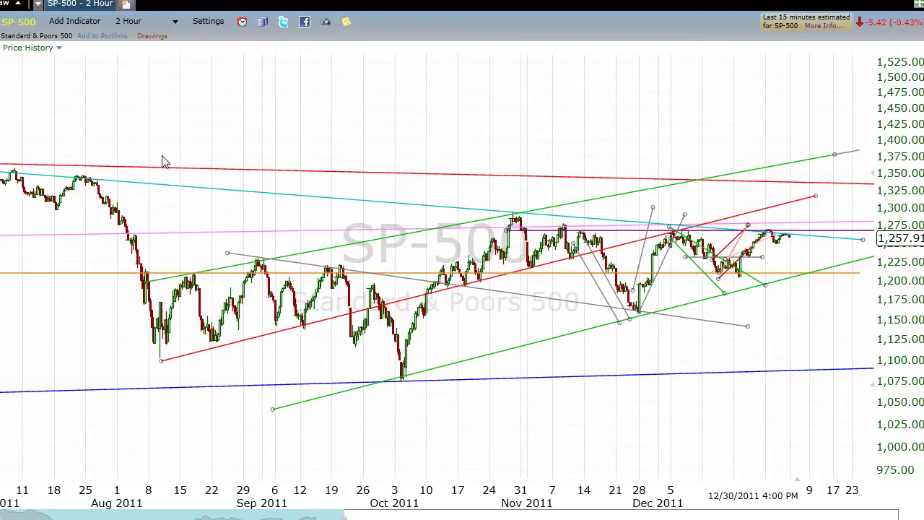
left_click(152, 26)
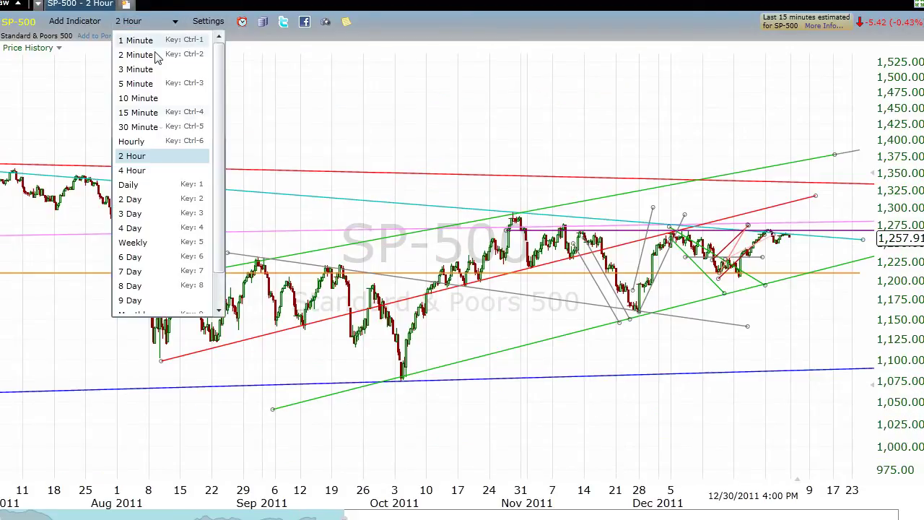
left_click(148, 147)
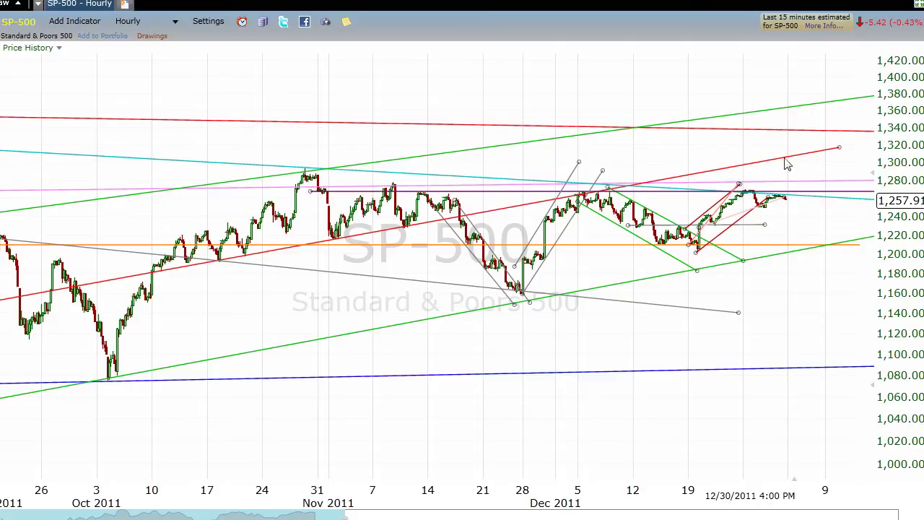
Change the interval from Hourly to 2 Hour so bars span July–December 2011
left_click(162, 21)
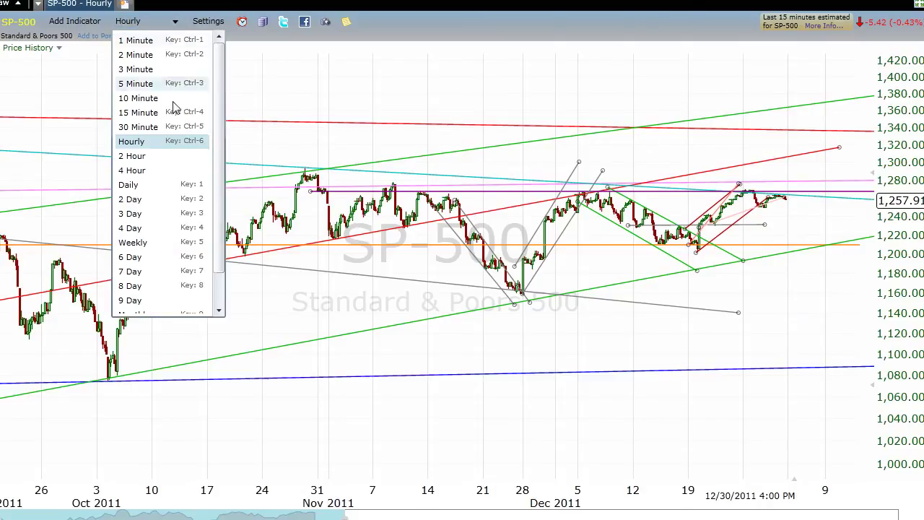
left_click(144, 160)
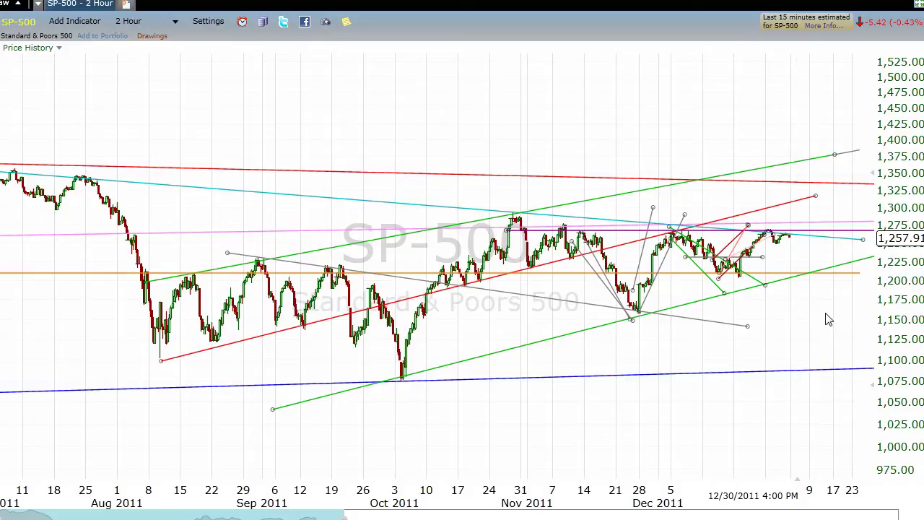
left_click(783, 229)
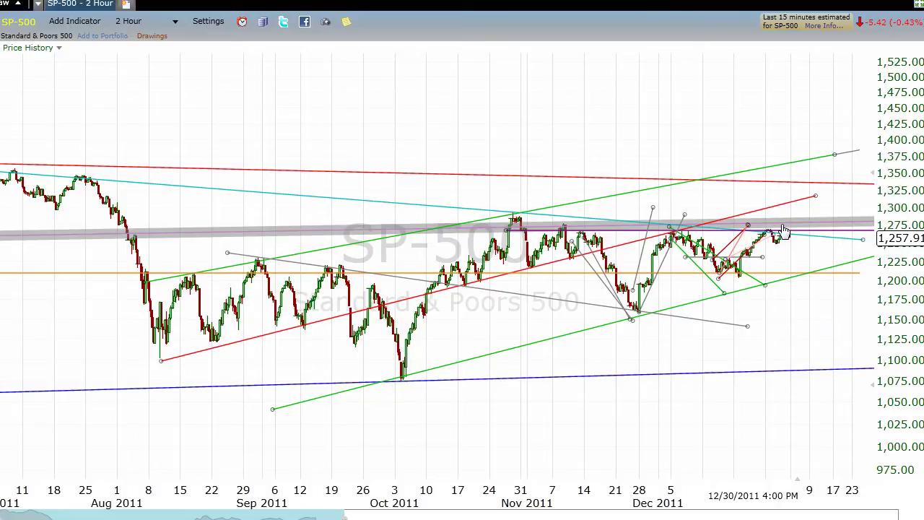
left_click(800, 279)
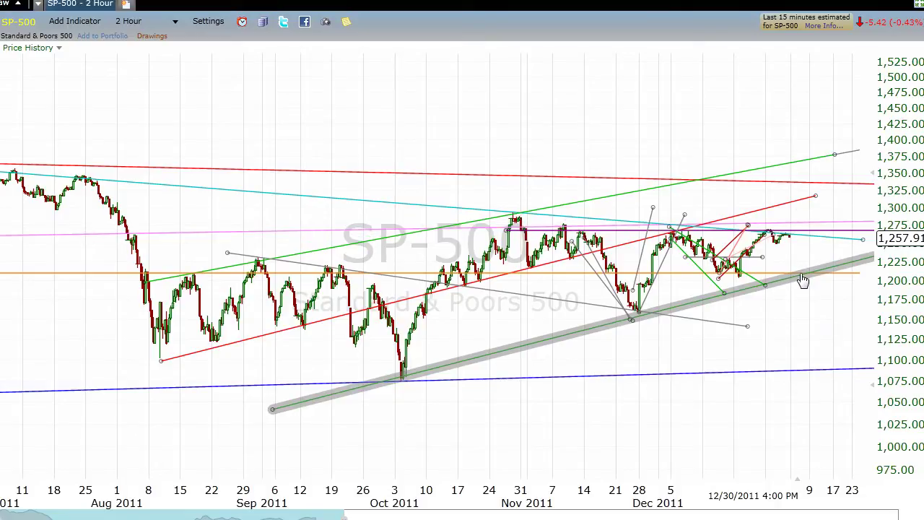
left_click(801, 278)
left_click(803, 281)
left_click(862, 264)
left_click(816, 280)
left_click(803, 285)
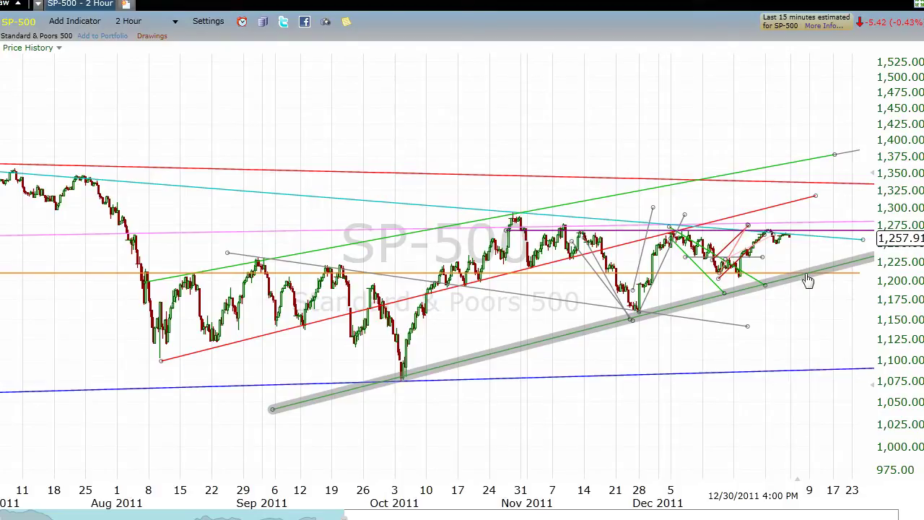
left_click(858, 264)
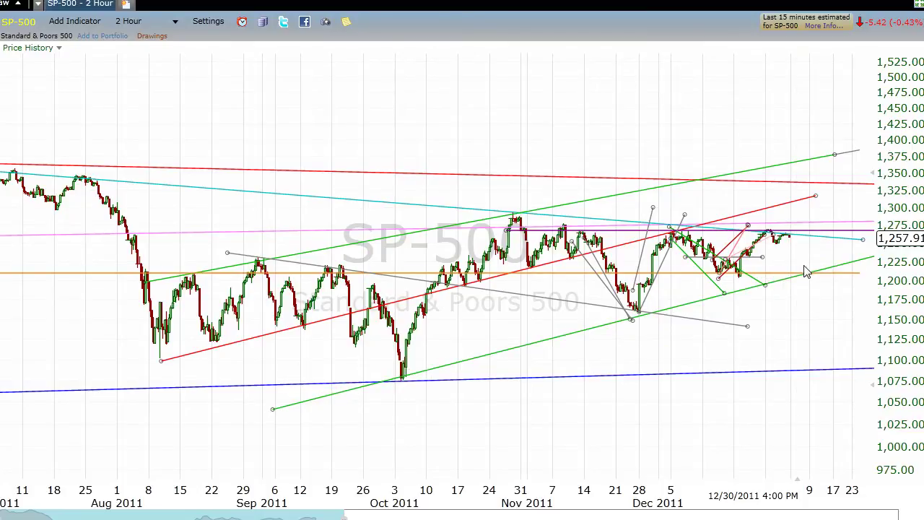
left_click(839, 369)
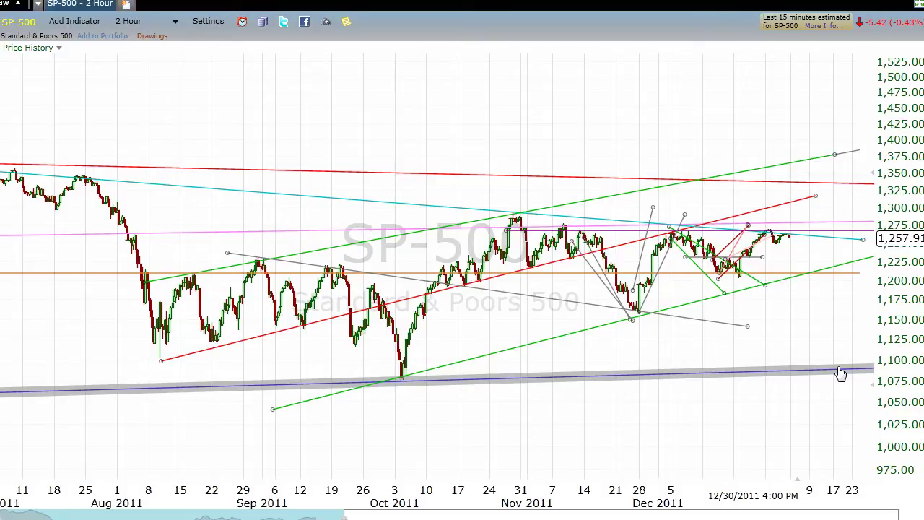
left_click(839, 372)
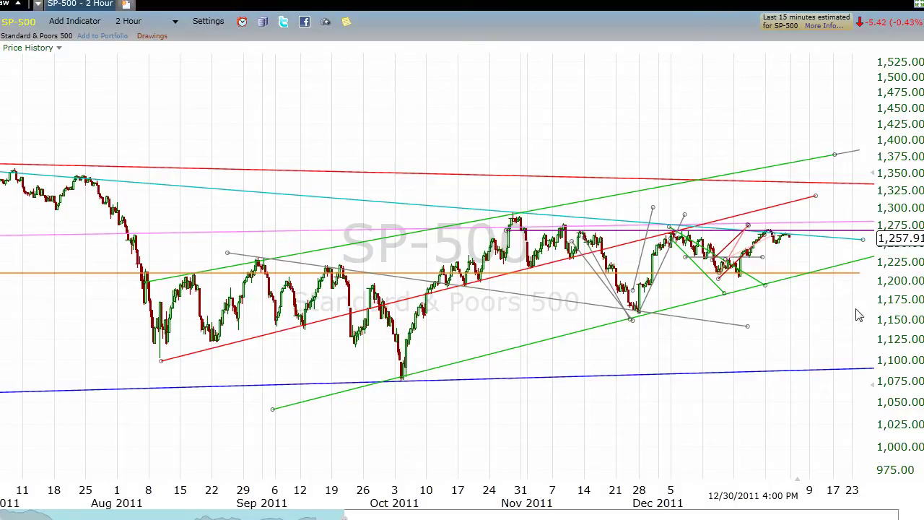
left_click(208, 272)
left_click(189, 280)
Go from 30-minute back to 10-minute bars and zoom in on mid-to-late December
mouse_move(796, 330)
left_click(165, 25)
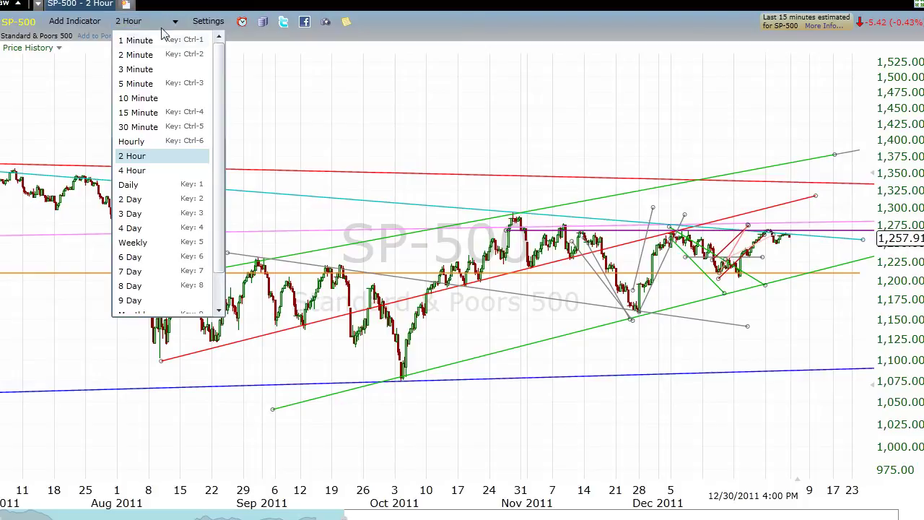
left_click(156, 128)
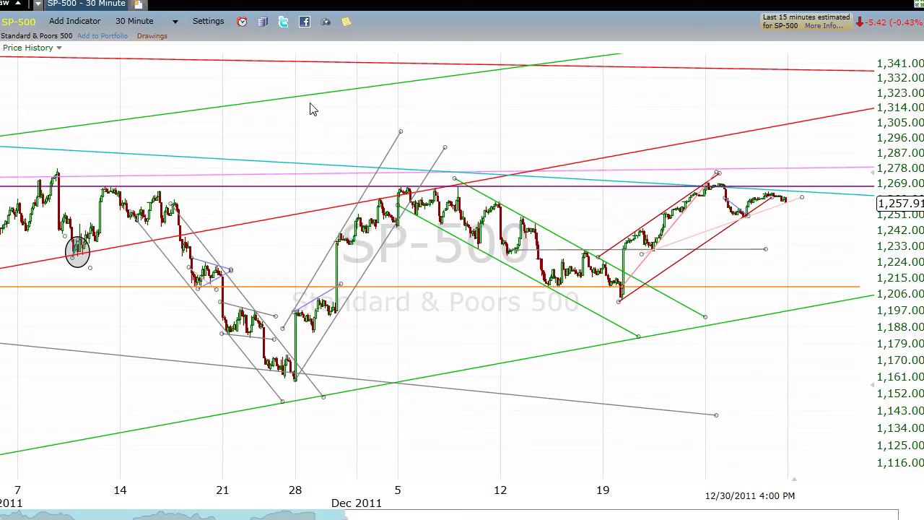
left_click(163, 22)
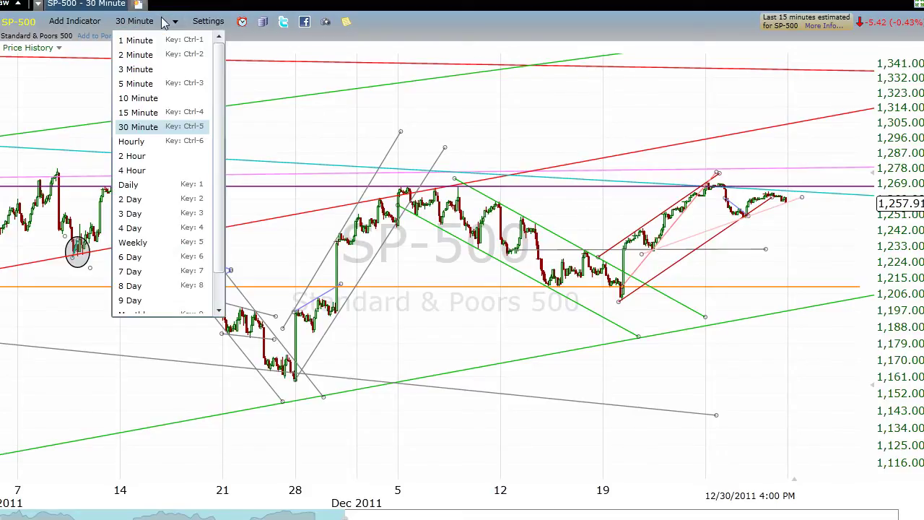
left_click(159, 101)
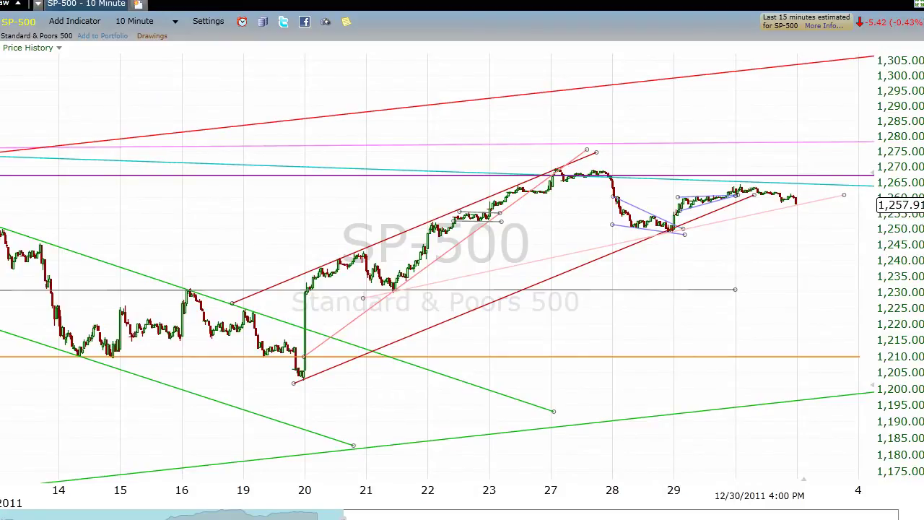
scroll(433, 267, "up", 2)
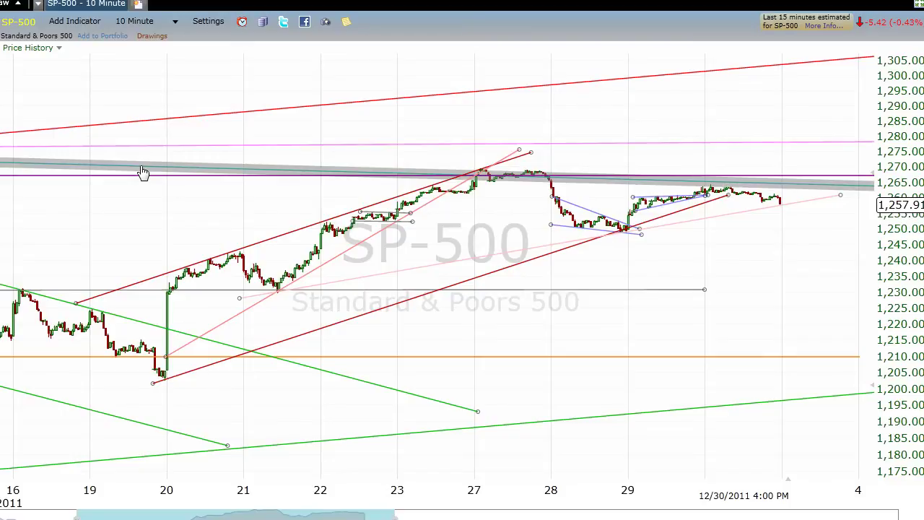
left_click(145, 22)
left_click(138, 126)
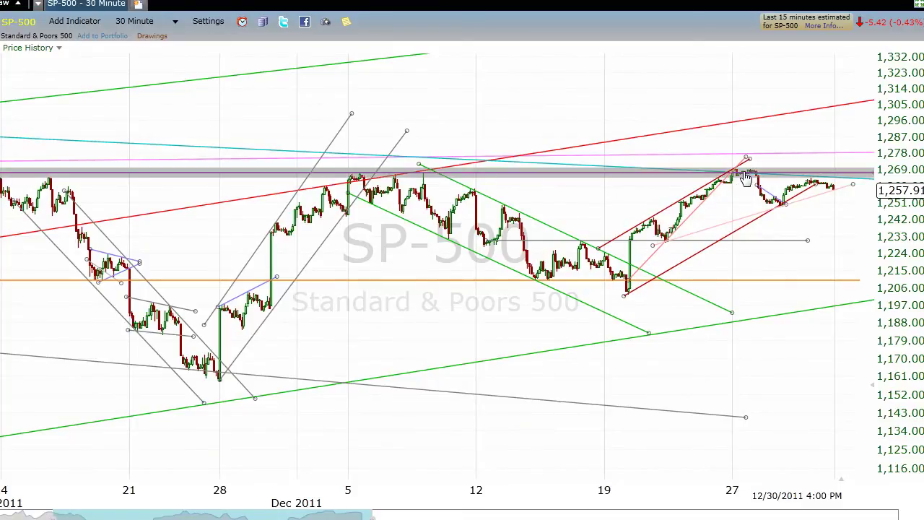
left_click(170, 24)
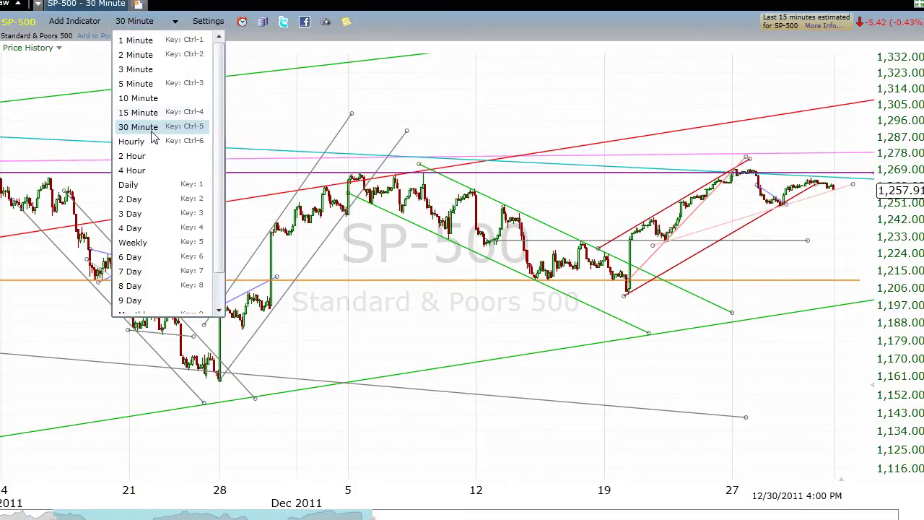
left_click(151, 142)
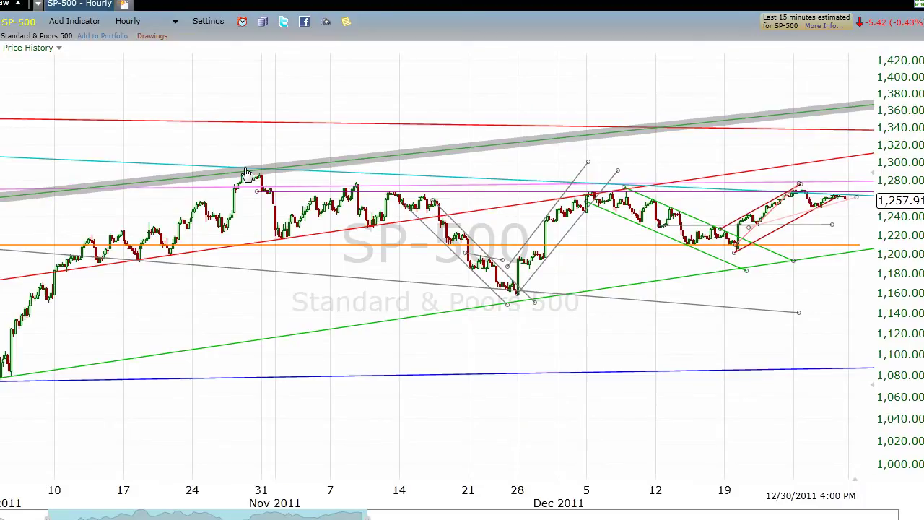
left_click(173, 23)
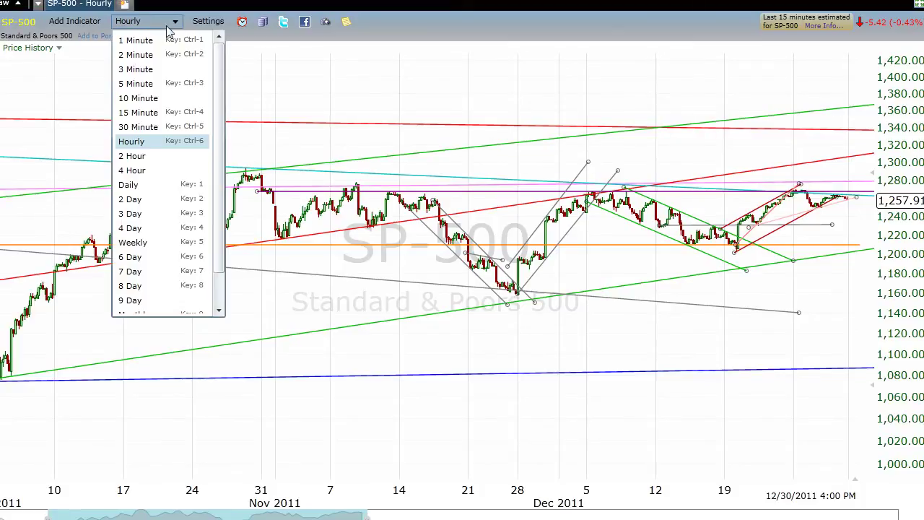
left_click(161, 98)
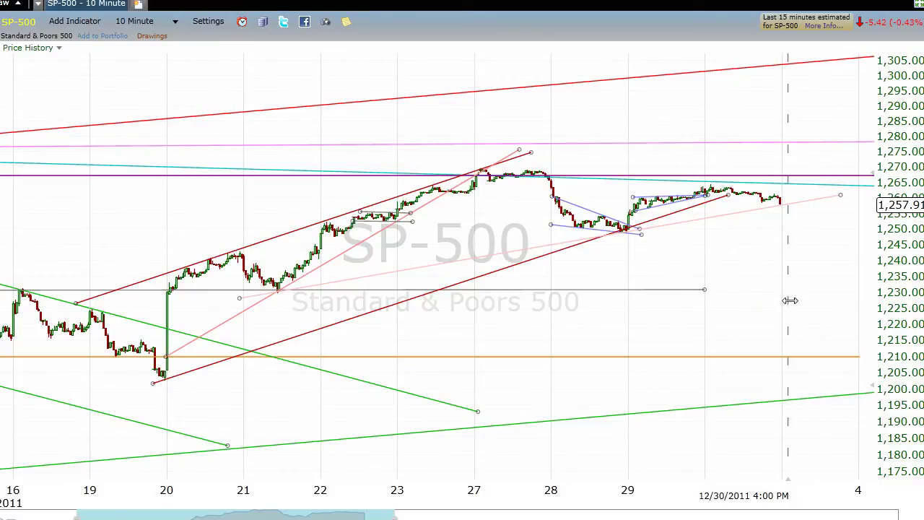
left_click(797, 178)
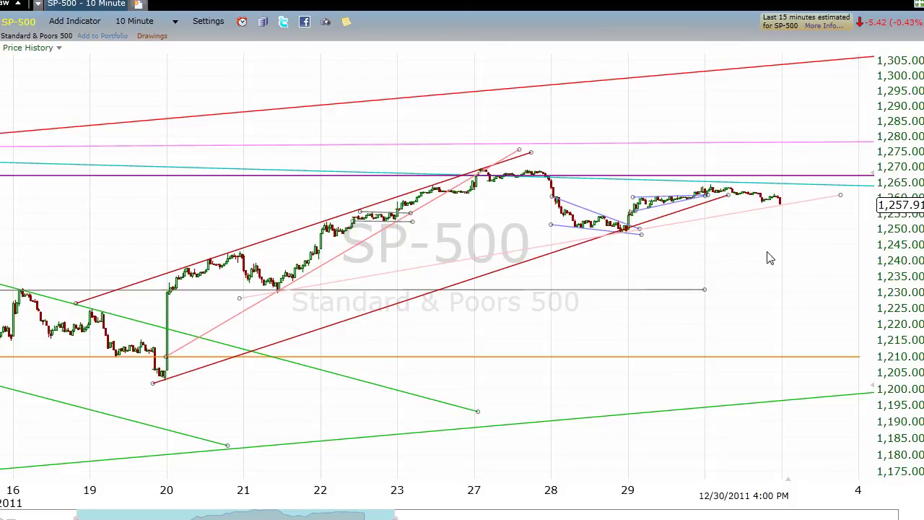
left_click(785, 206)
Shift the chart left, switch to hourly bars, and stretch the price axis to a tighter range
left_click_drag(623, 399, 544, 398)
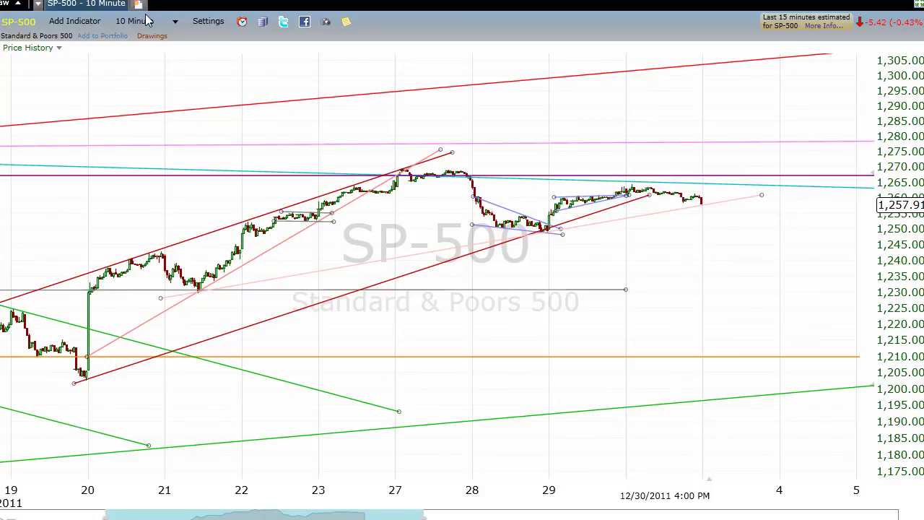
left_click(162, 27)
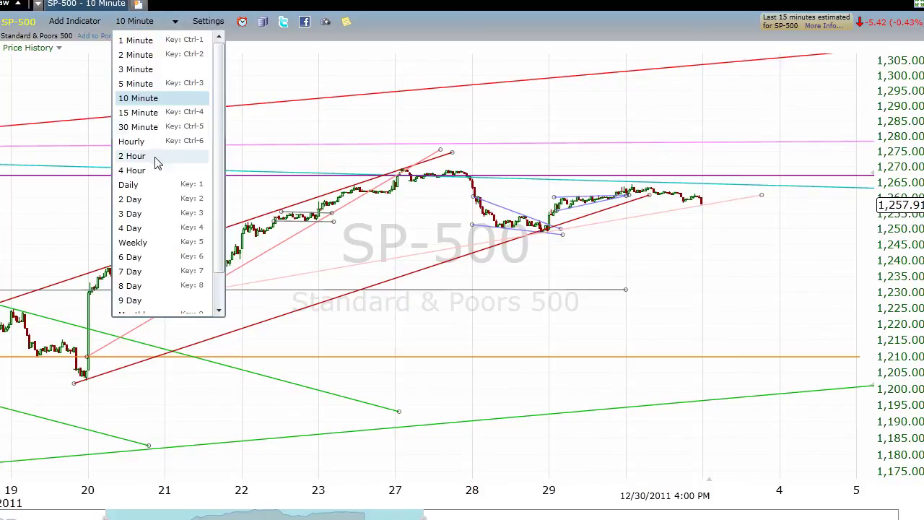
left_click(133, 141)
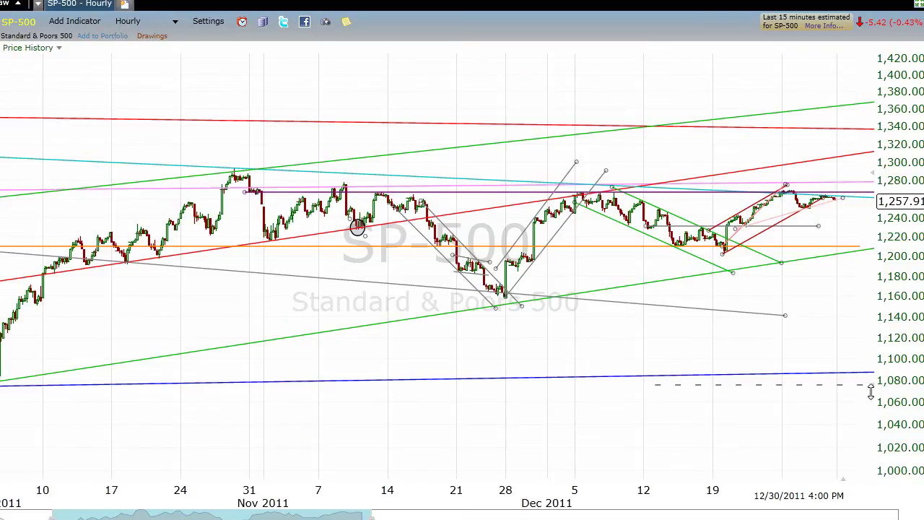
left_click_drag(871, 390, 870, 443)
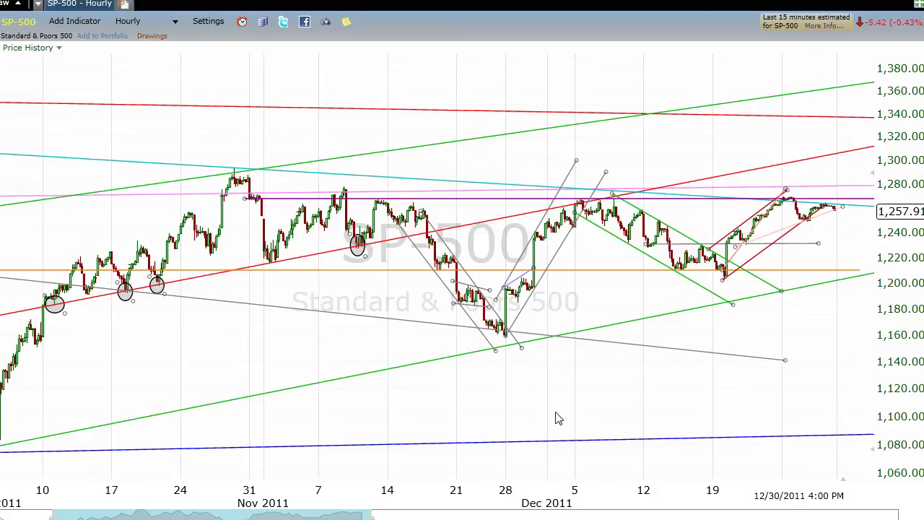
left_click(148, 22)
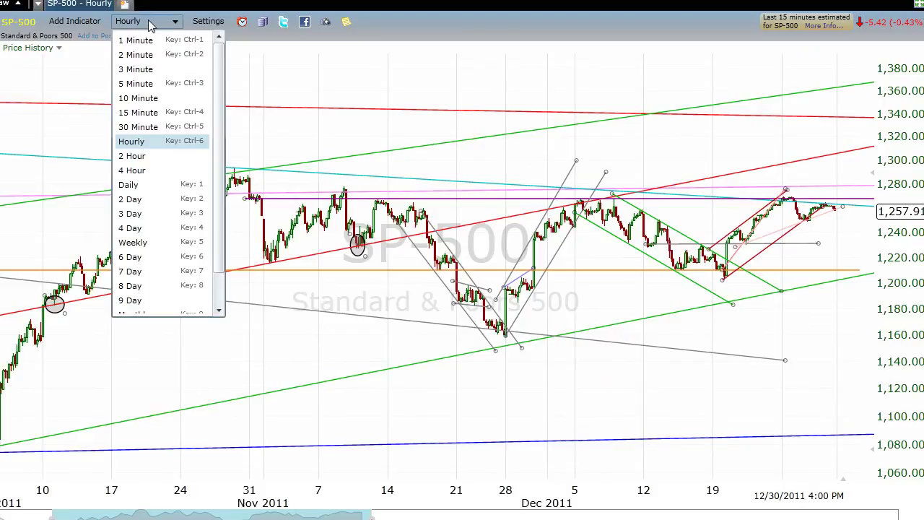
Show 4-hour bars with empty space extending into February and March
left_click(134, 170)
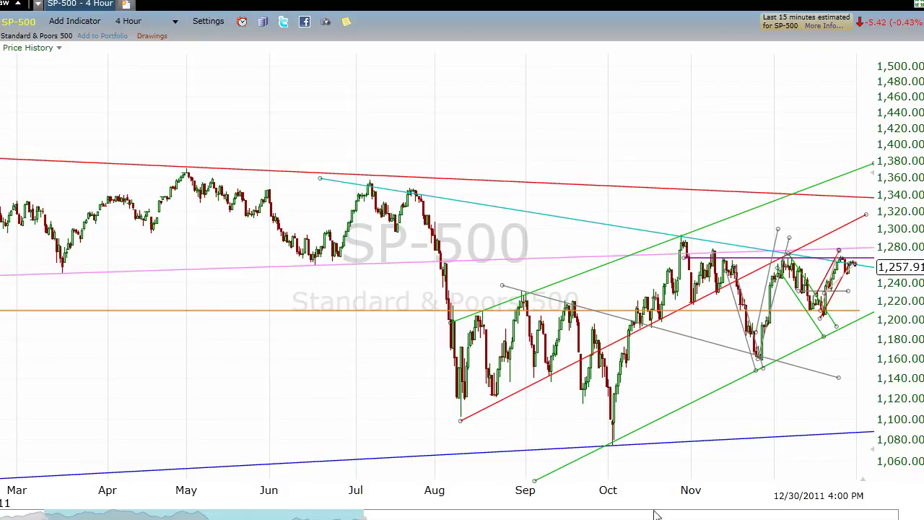
scroll(437, 269, "right", 3)
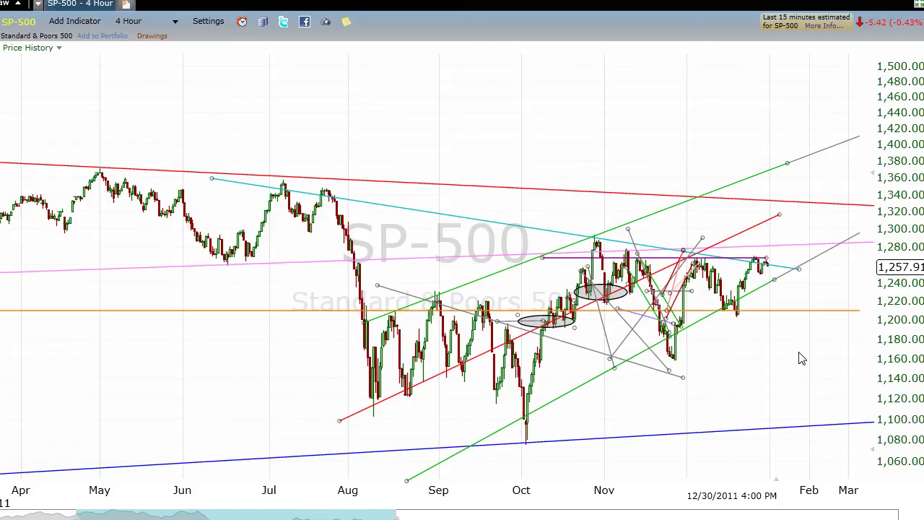
left_click(148, 24)
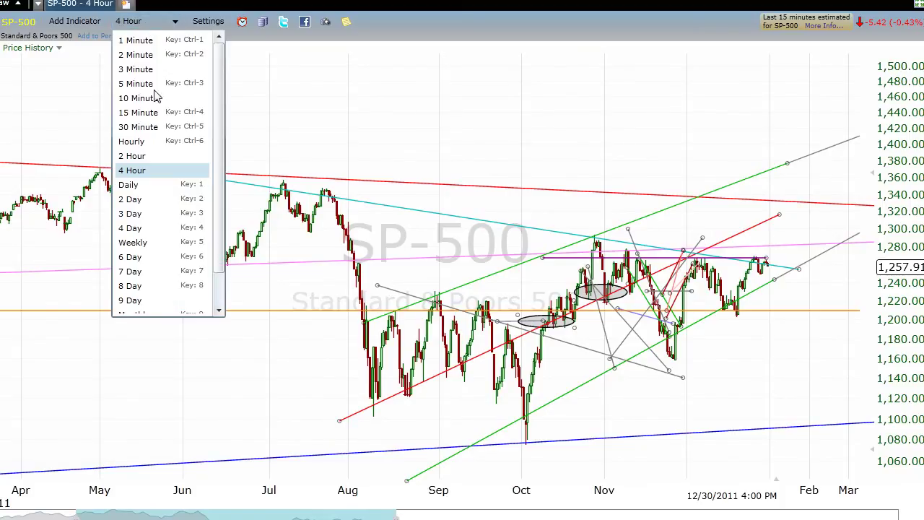
Switch to 2-hour bars, bring September–December 2011 into view, and zoom out the time axis
left_click(148, 156)
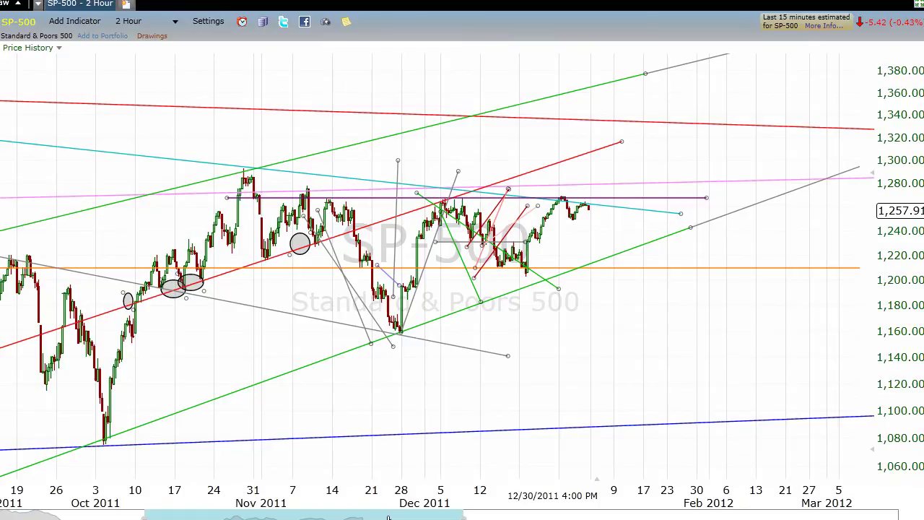
left_click_drag(386, 517, 292, 517)
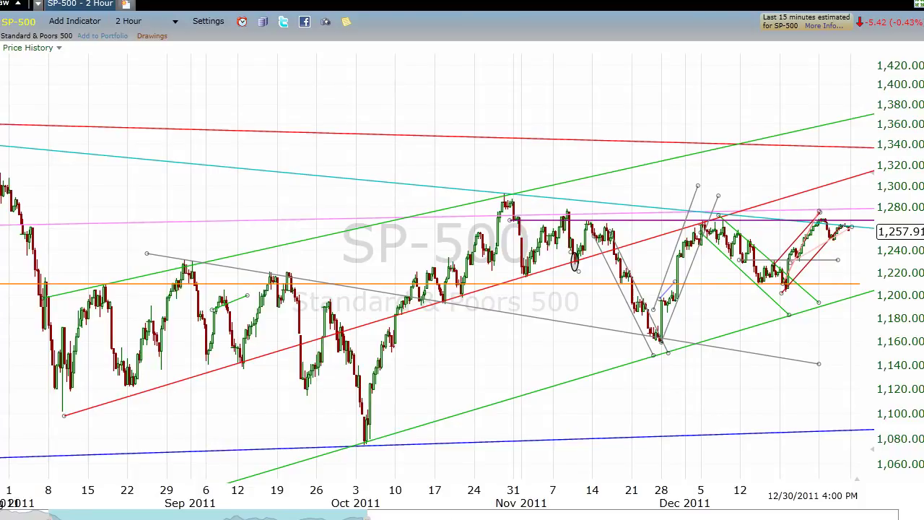
scroll(541, 421, "down", 2)
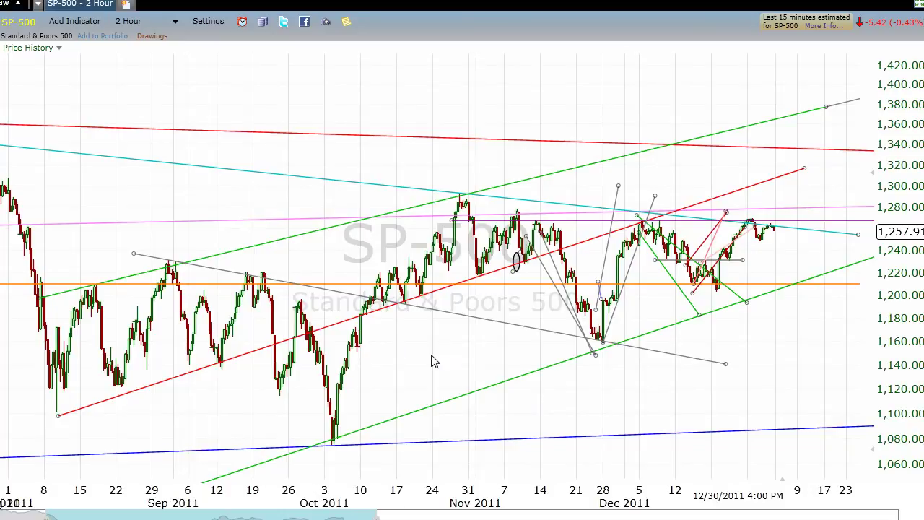